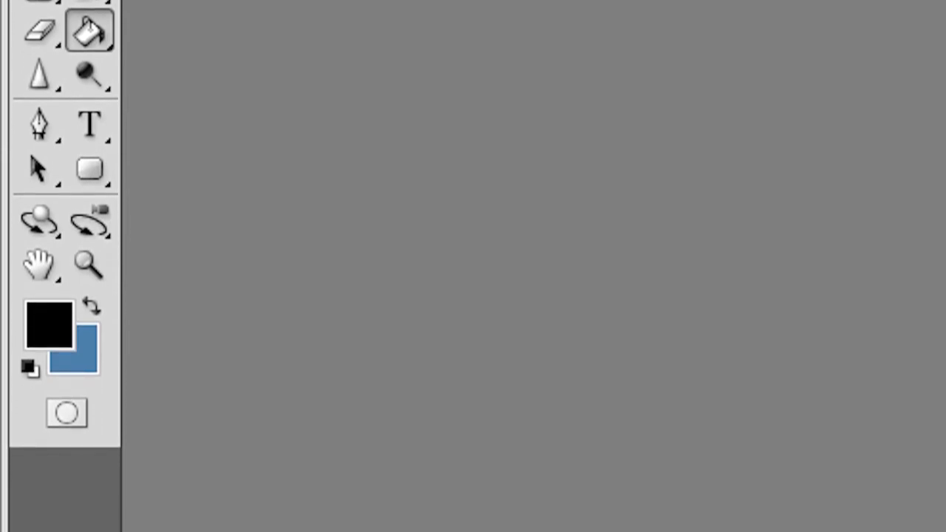
Create a new white document 500 by 200 pixels and fill its background with black
click(101, 30)
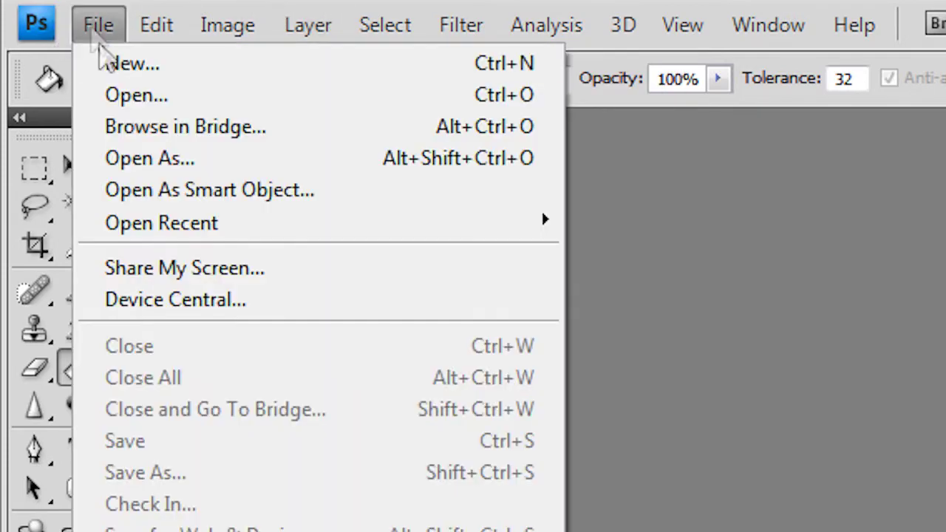
click(132, 64)
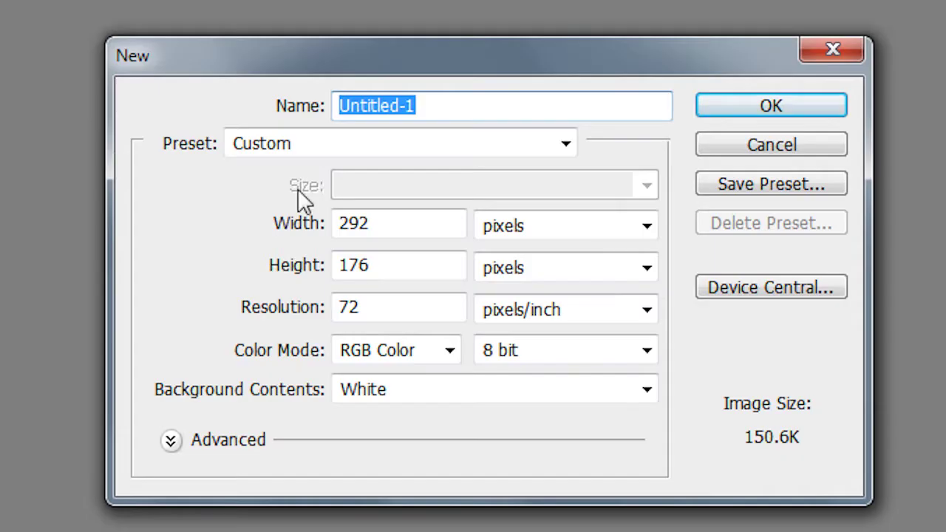
double_click(430, 222)
text(500)
key(Tab)
text(2)
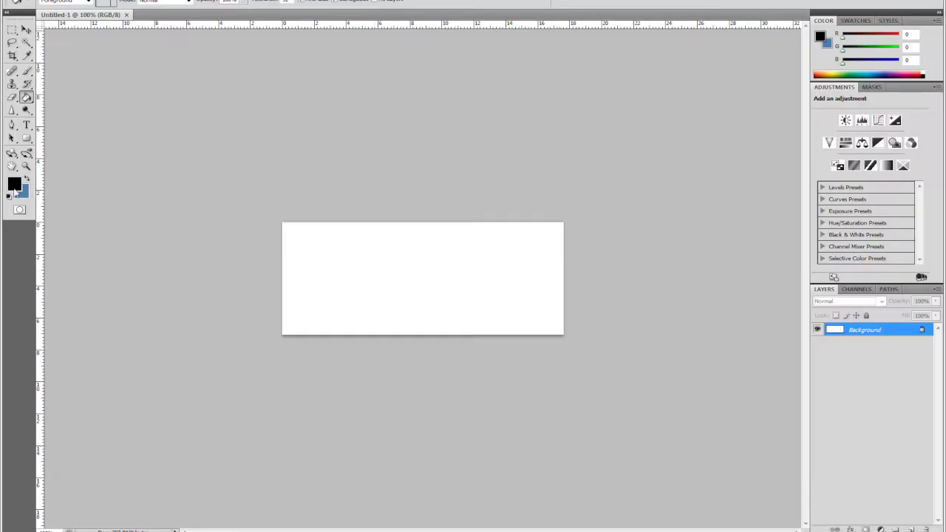
click(423, 288)
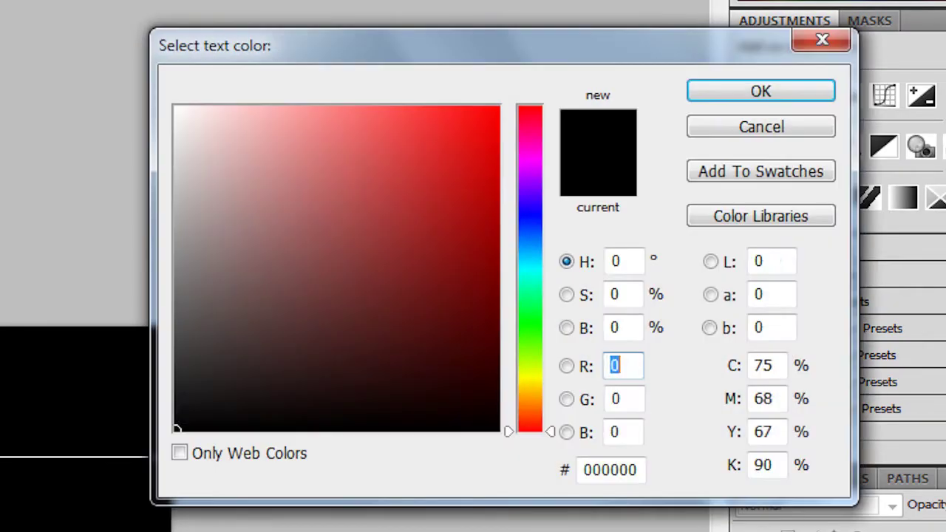
Set the text colour to white and place the "xeno" title lettering on the black canvas
click(177, 105)
click(722, 104)
click(102, 113)
Scale the white title text down to fit the banner and move it over the black background
key(ctrl+t)
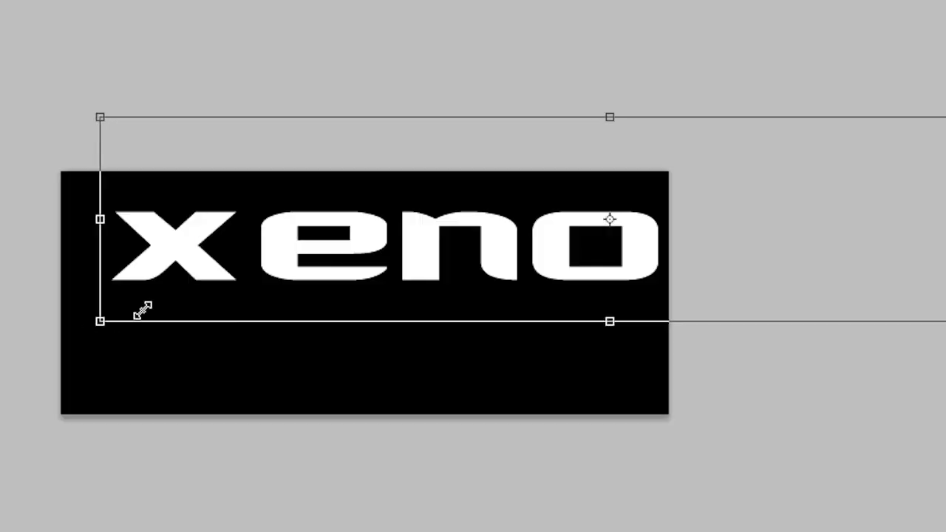
drag(143, 310, 611, 211)
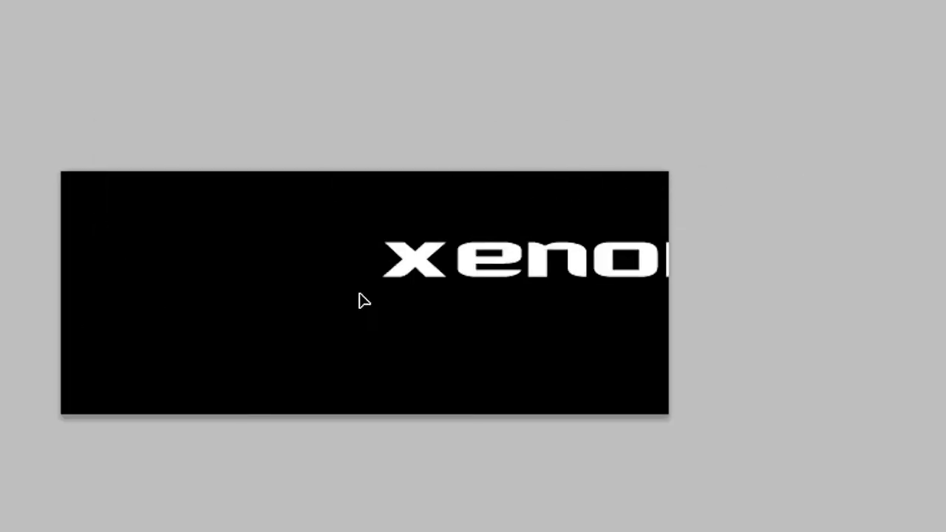
drag(363, 300, 154, 300)
right_click(401, 361)
click(523, 374)
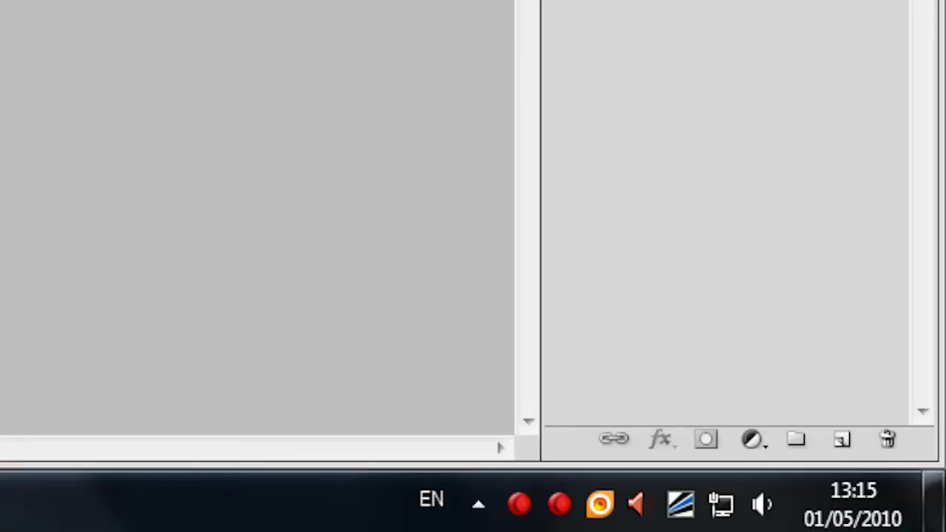
Stop the running screen recording
right_click(562, 505)
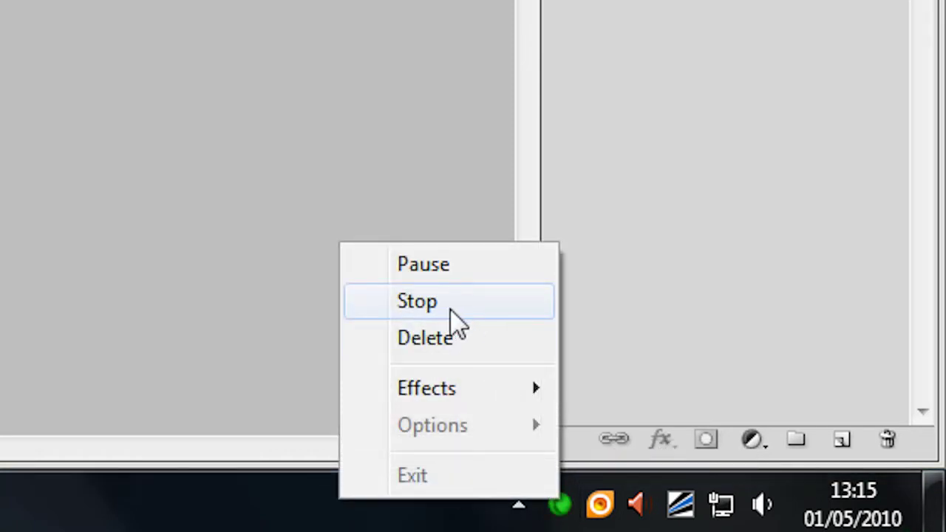
click(450, 310)
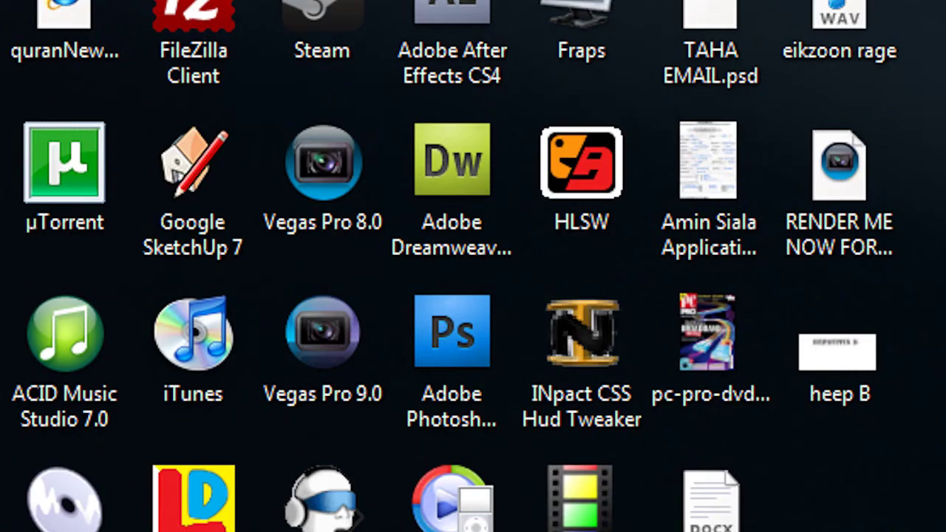
Launch Vegas Pro 8.0 from the desktop
click(341, 228)
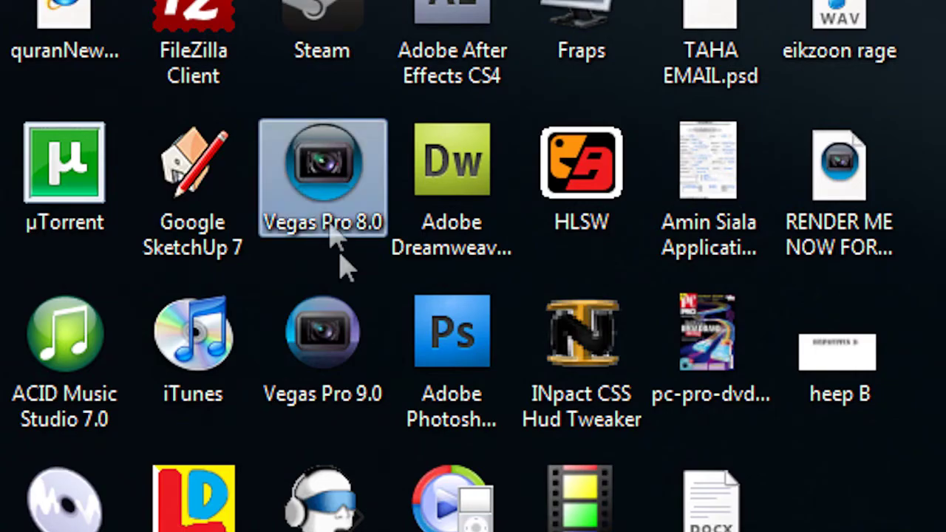
click(327, 400)
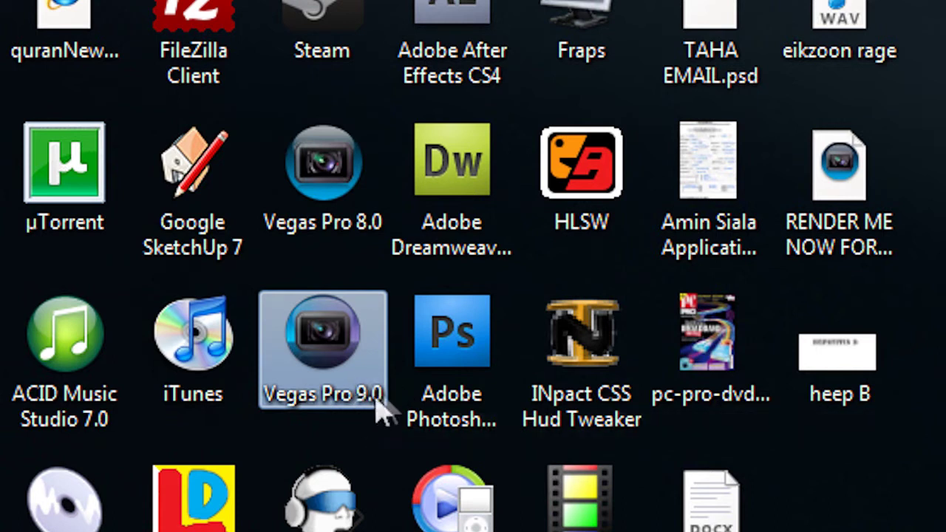
click(333, 215)
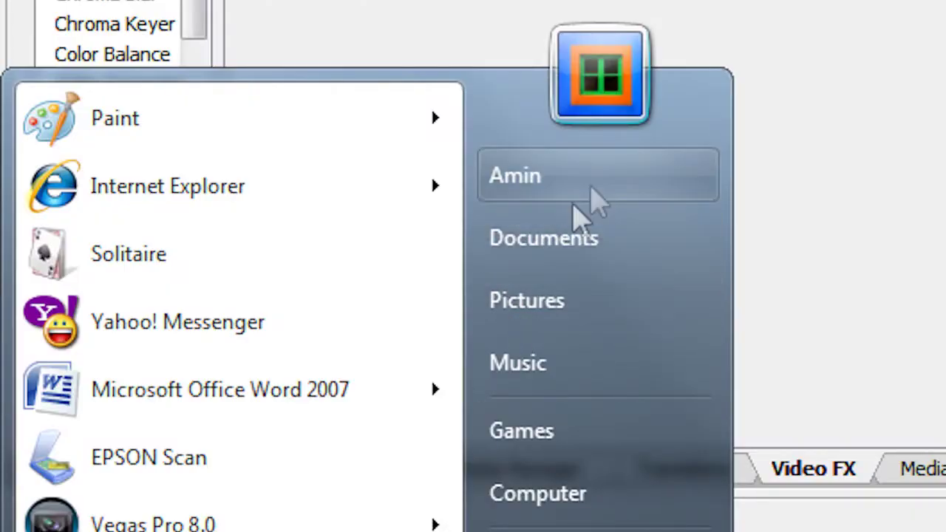
Add the "how to make tutorial 1" clip from the My Videos folder to the start of the Vegas timeline
click(189, 160)
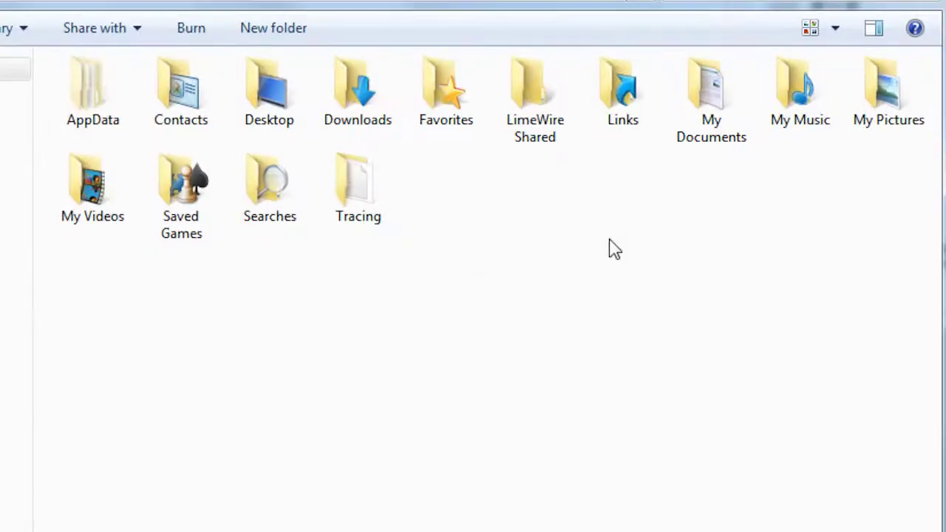
double_click(104, 204)
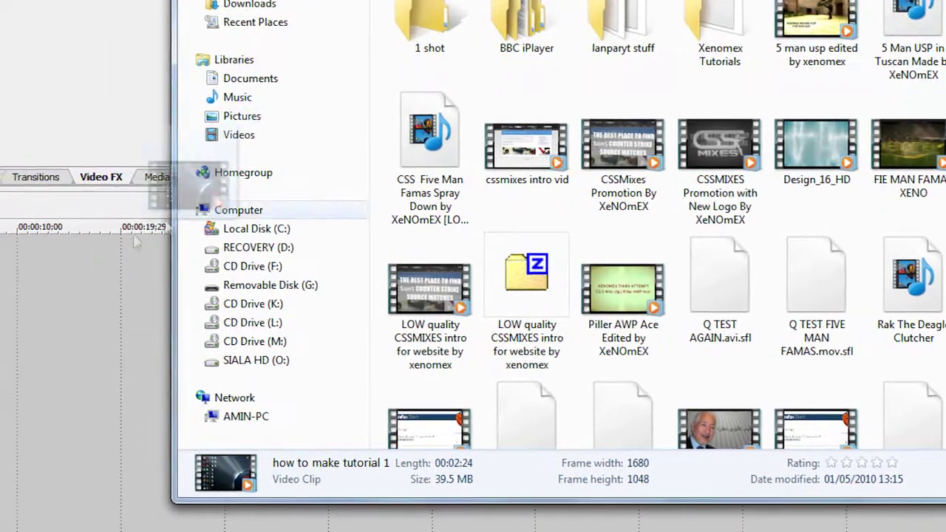
drag(134, 236, 46, 280)
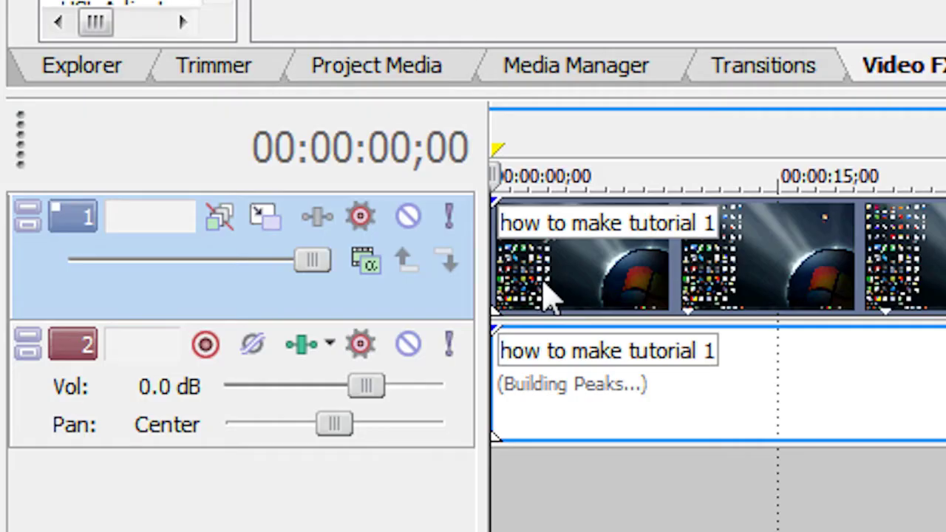
click(538, 173)
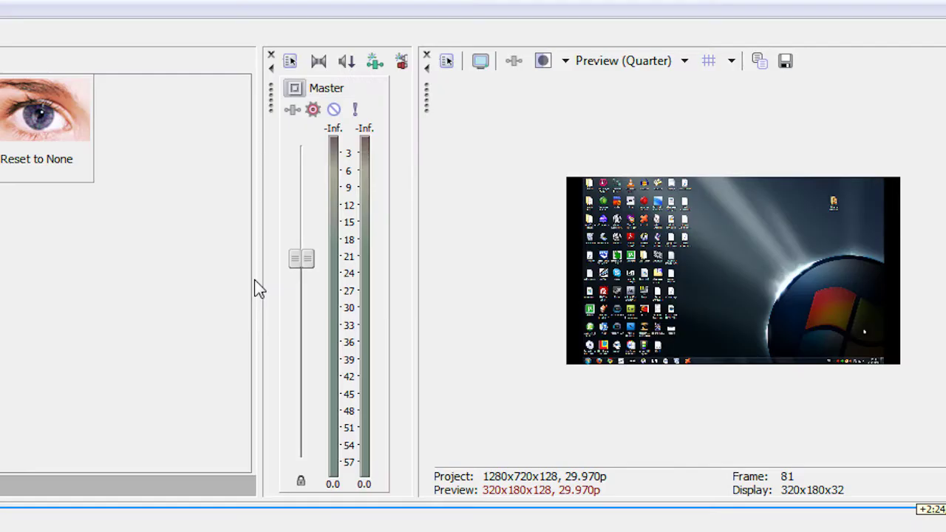
Close the Master audio mixer and enlarge the video preview area
drag(254, 279, 77, 269)
drag(416, 271, 224, 258)
drag(67, 243, 6, 242)
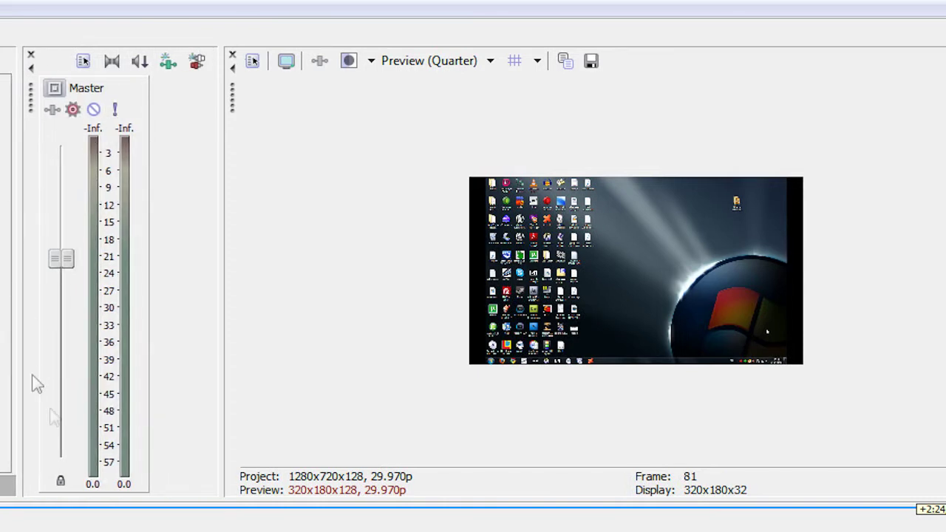
click(31, 57)
drag(559, 353, 55, 179)
Raise the video preview quality above the quarter-resolution setting
click(277, 32)
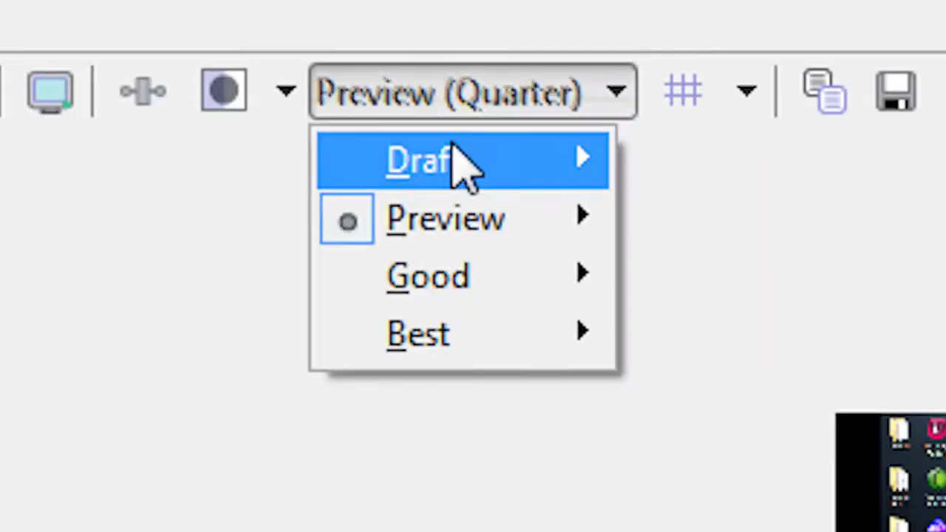
mouse_move(326, 83)
click(714, 219)
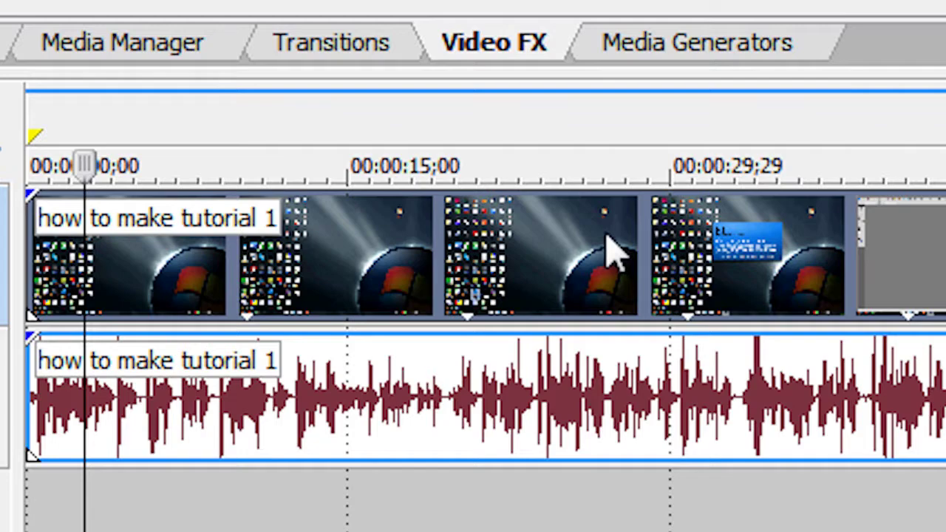
Crop the video event with the 16:9 Widescreen TV aspect ratio preset in Event Pan/Crop
right_click(288, 299)
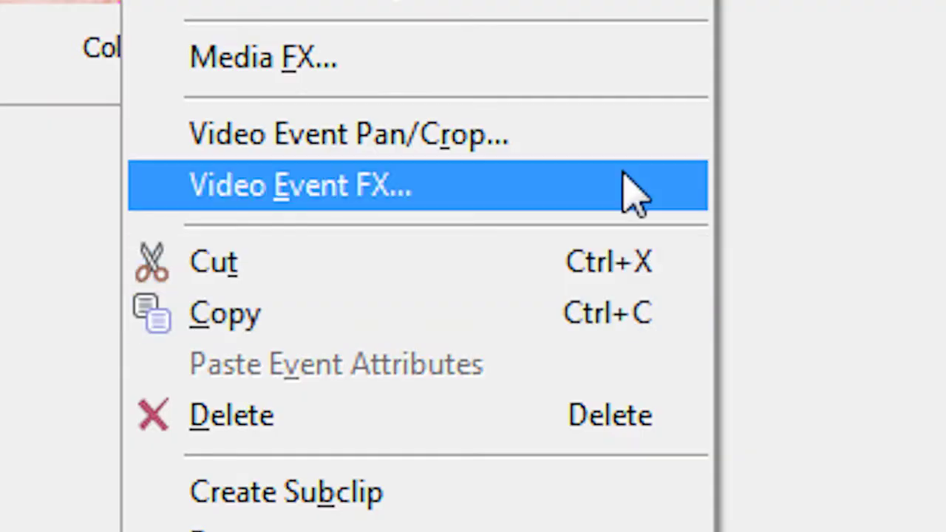
click(626, 140)
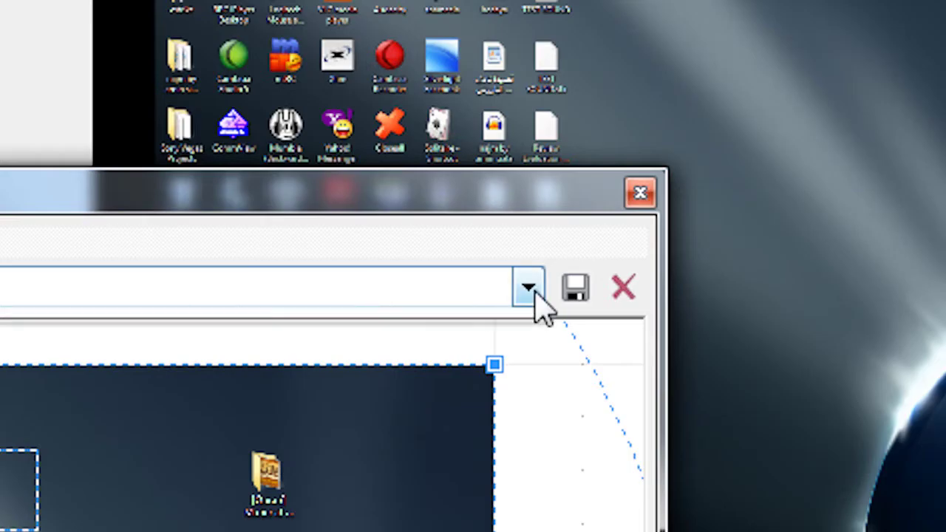
click(945, 197)
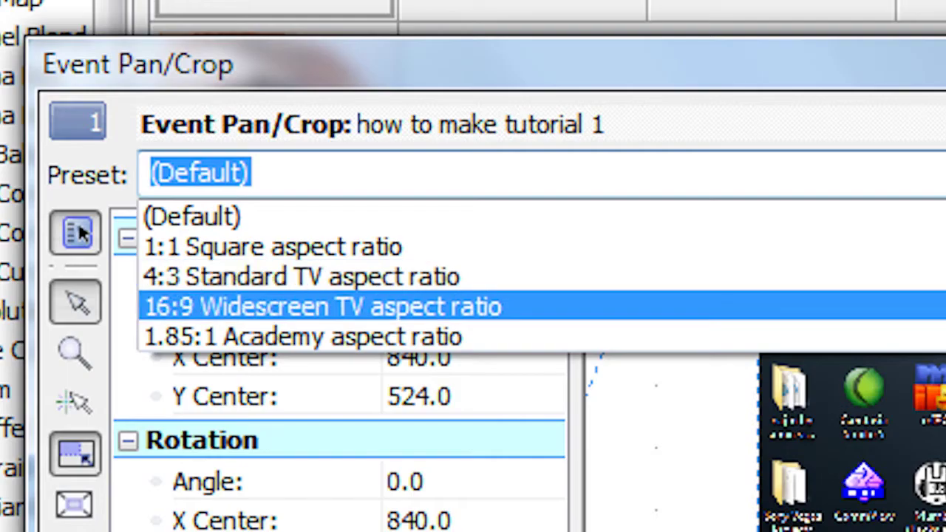
key(Return)
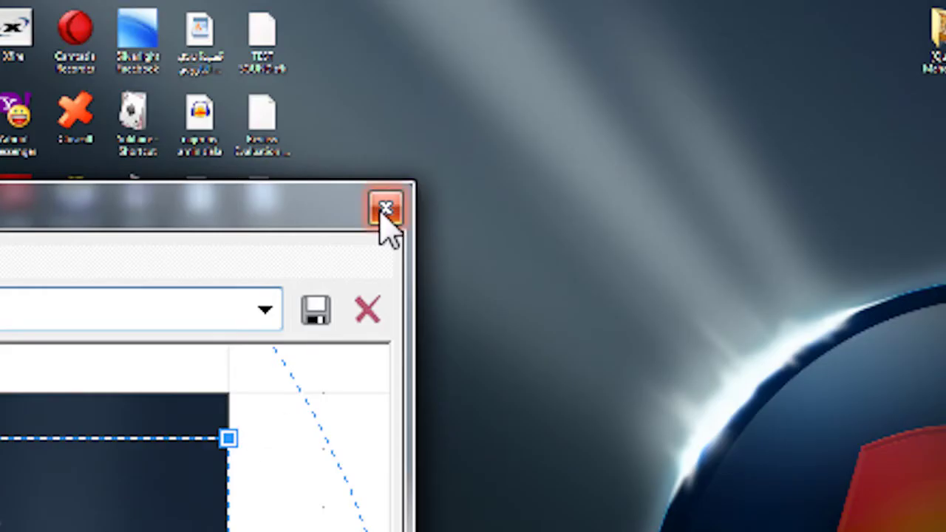
click(384, 207)
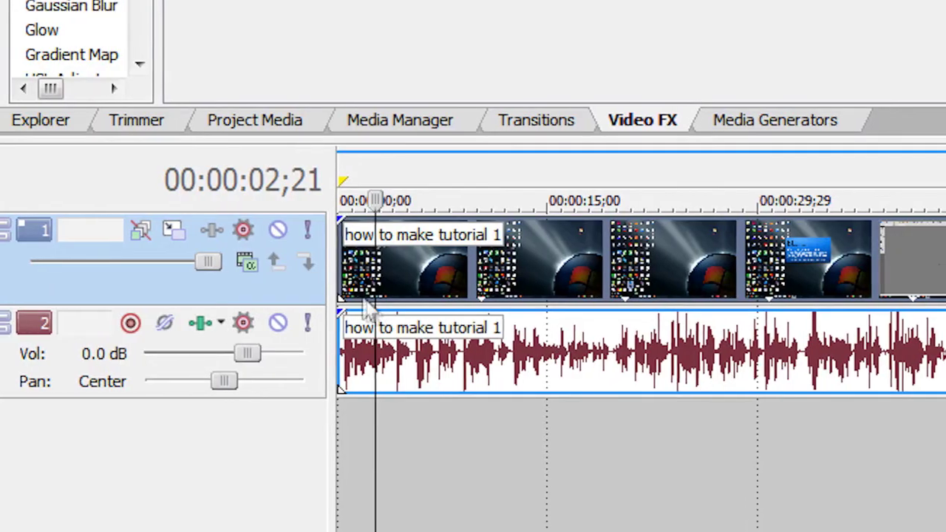
Split the tutorial clip's video and audio at about 23.7 seconds on the timeline
click(335, 292)
scroll(333, 305, up, 1)
scroll(325, 327, up, 1)
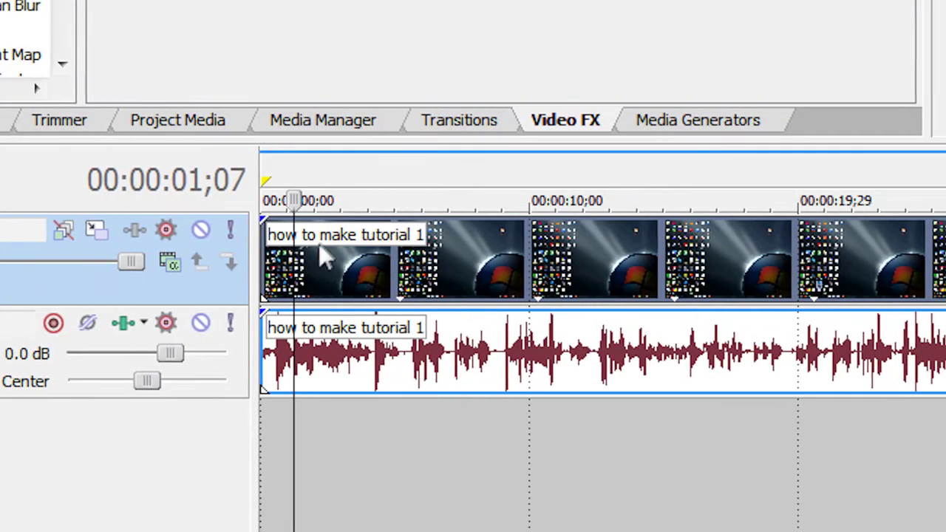
click(493, 273)
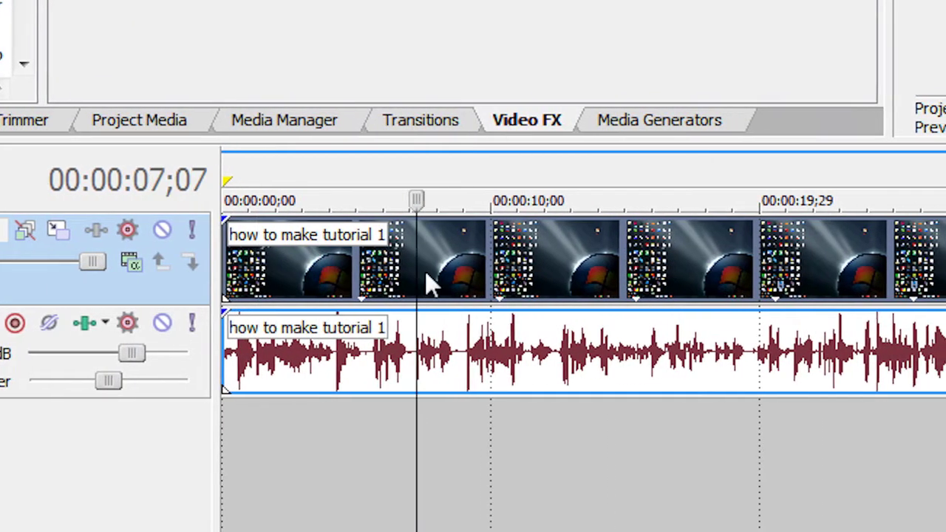
click(525, 265)
click(813, 259)
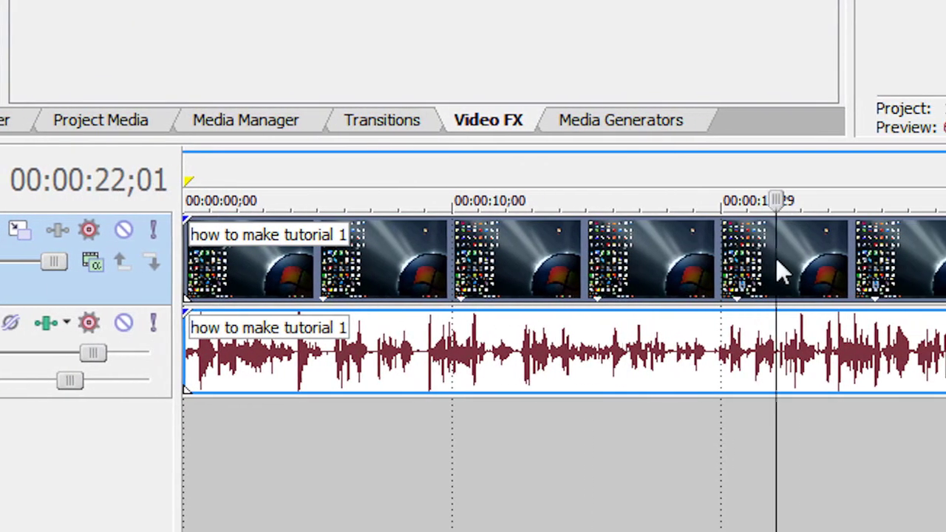
click(913, 260)
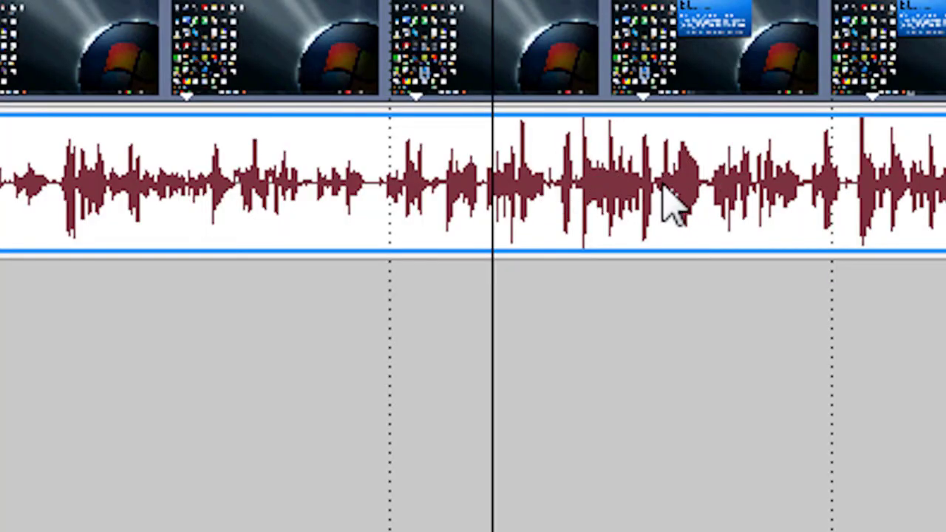
click(554, 95)
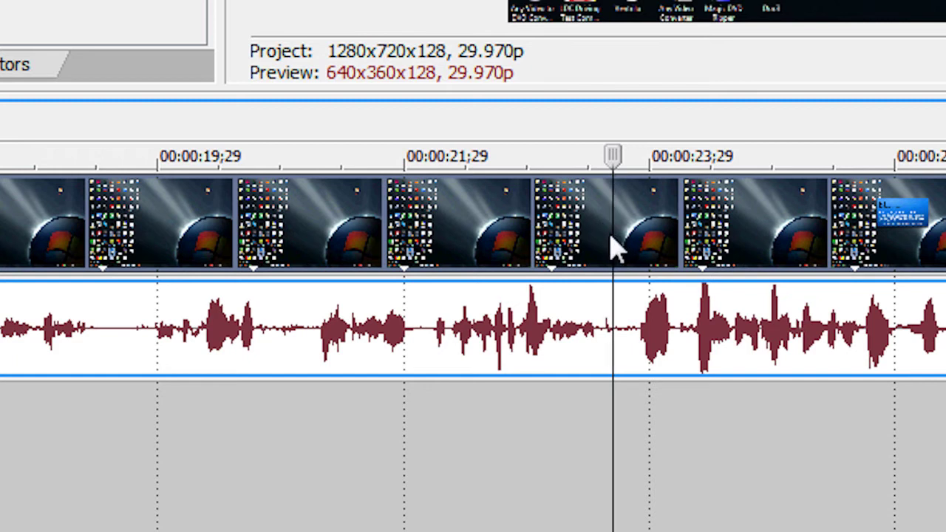
key(s)
Split the clip again at about 34.8 seconds and delete the section between the two cuts
click(768, 244)
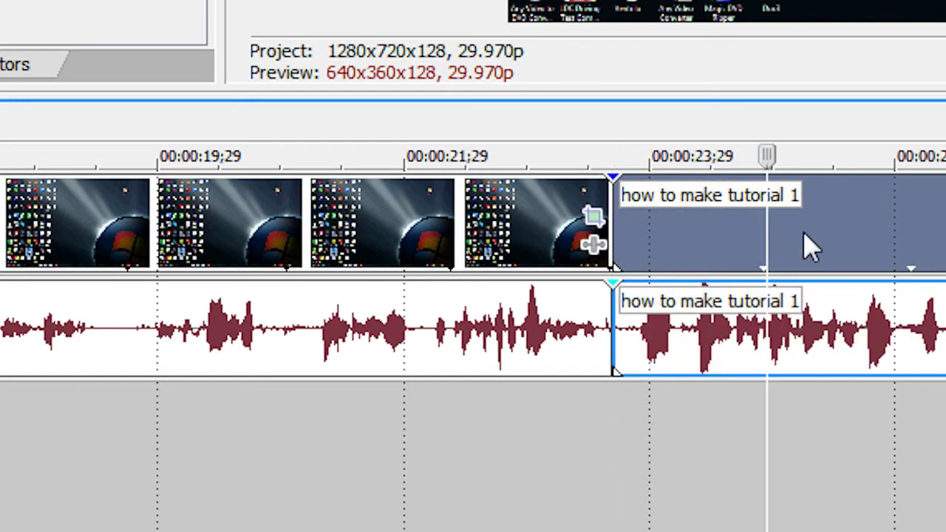
click(904, 240)
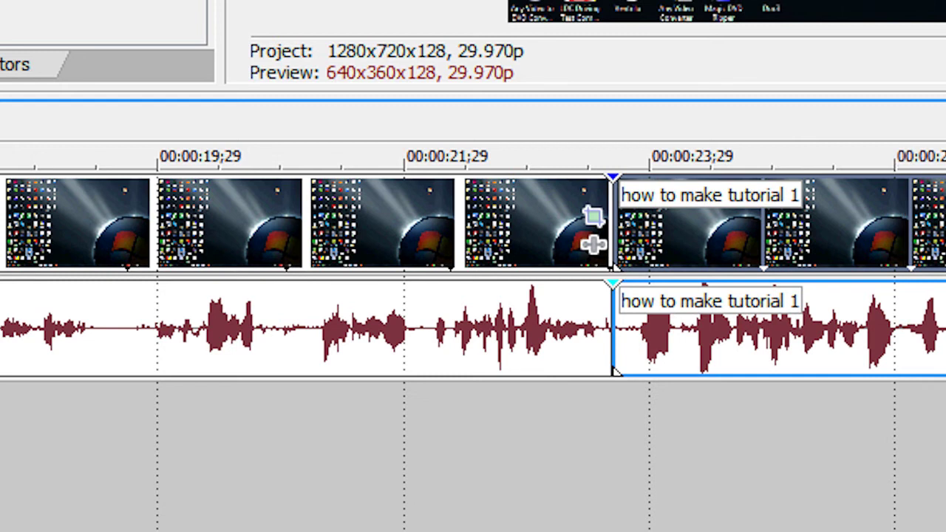
scroll(698, 243, down, 5)
click(698, 243)
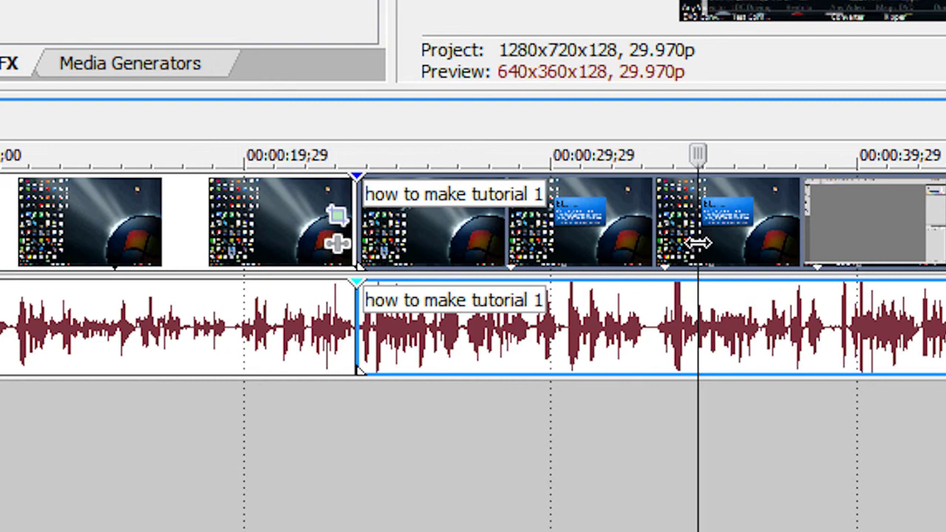
key(s)
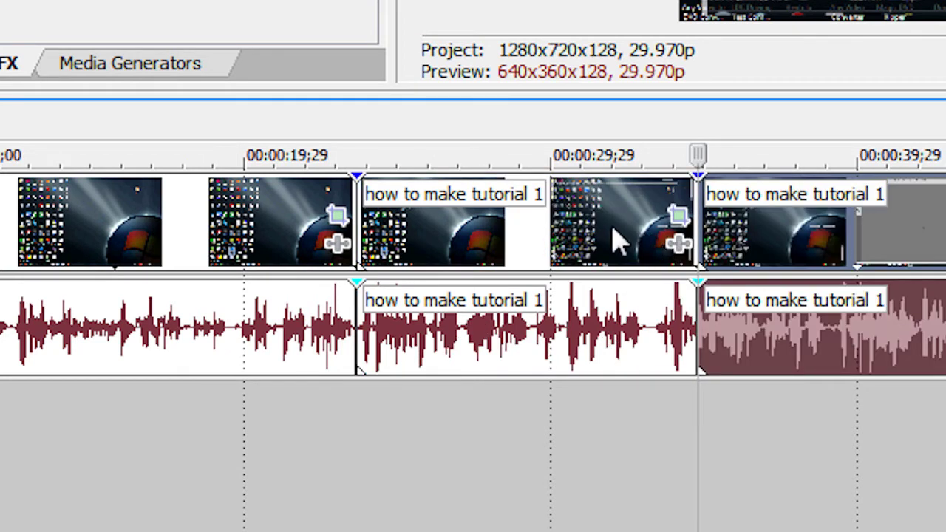
click(527, 248)
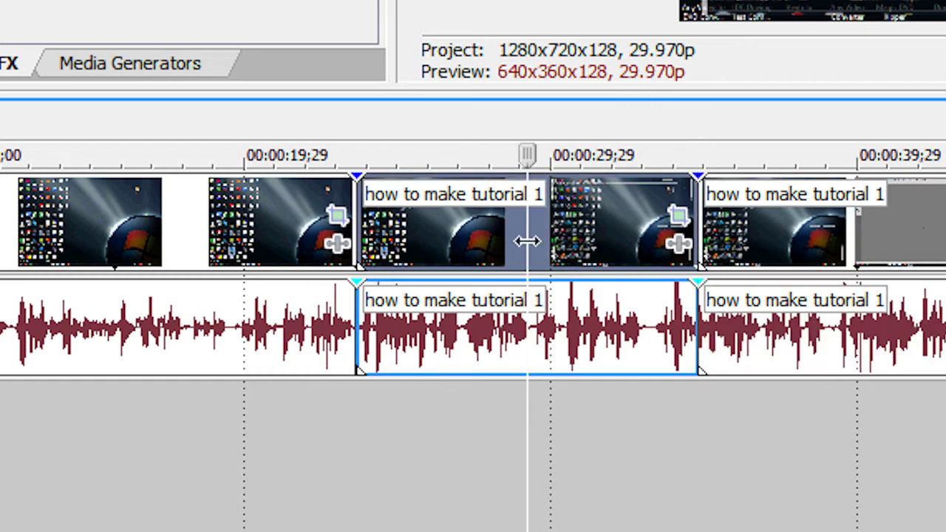
key(Delete)
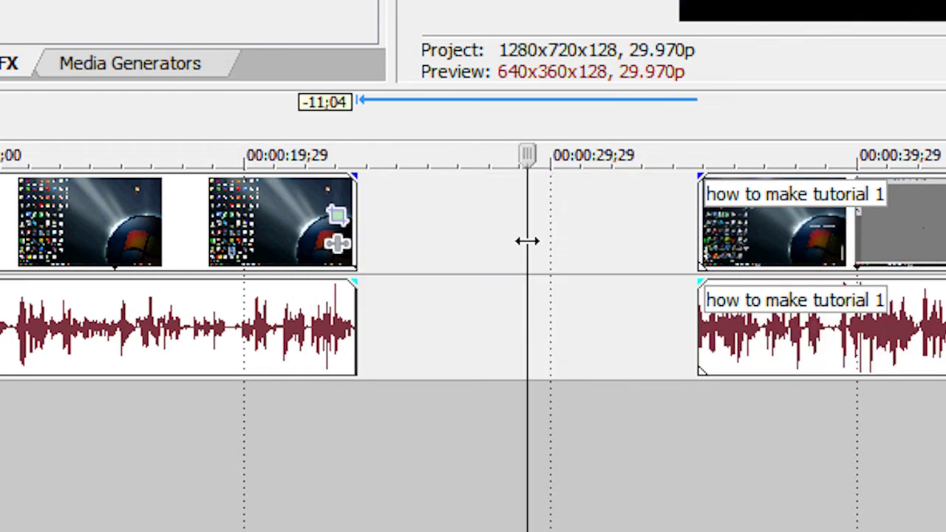
Move the clip after the deleted section back against the preceding clip to close the gap
click(759, 236)
drag(927, 220, 606, 249)
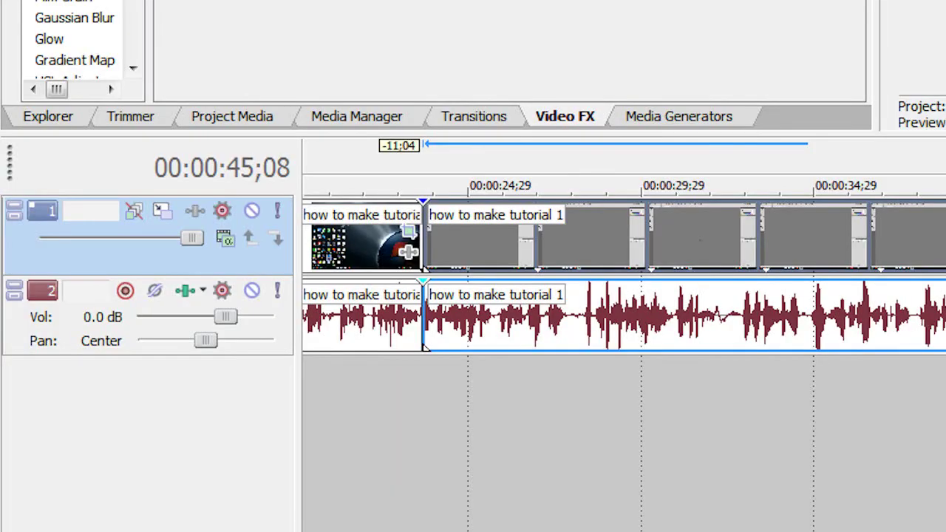
Split the tutorial clip's video and audio at about 53 seconds
key(Up)
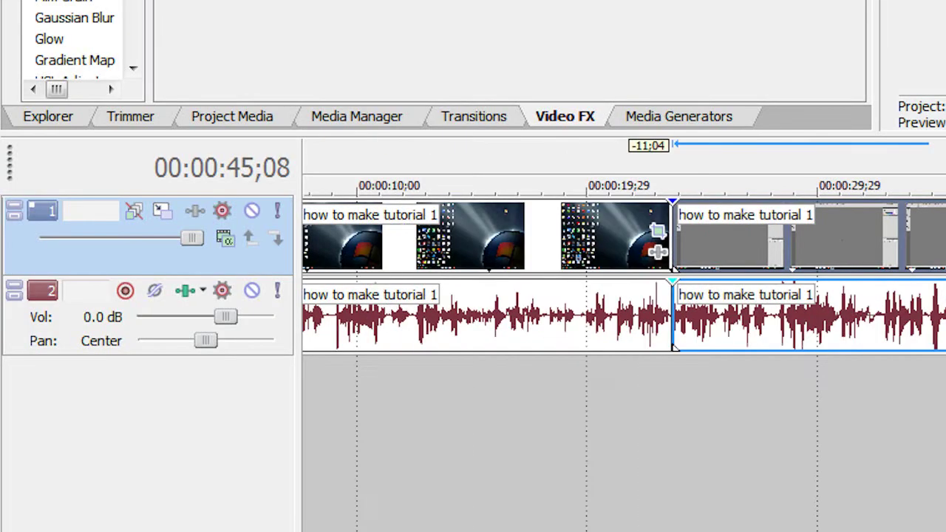
key(Down)
key(Down)
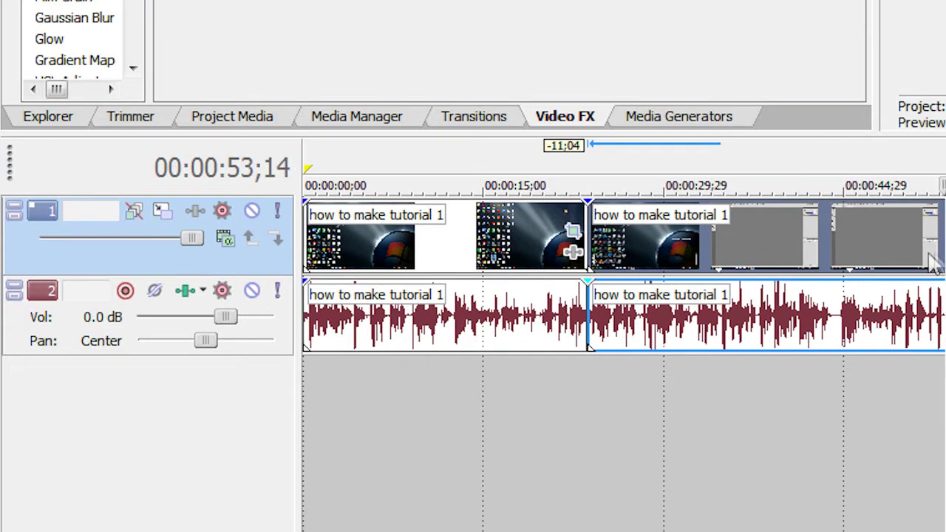
key(Up)
key(Up)
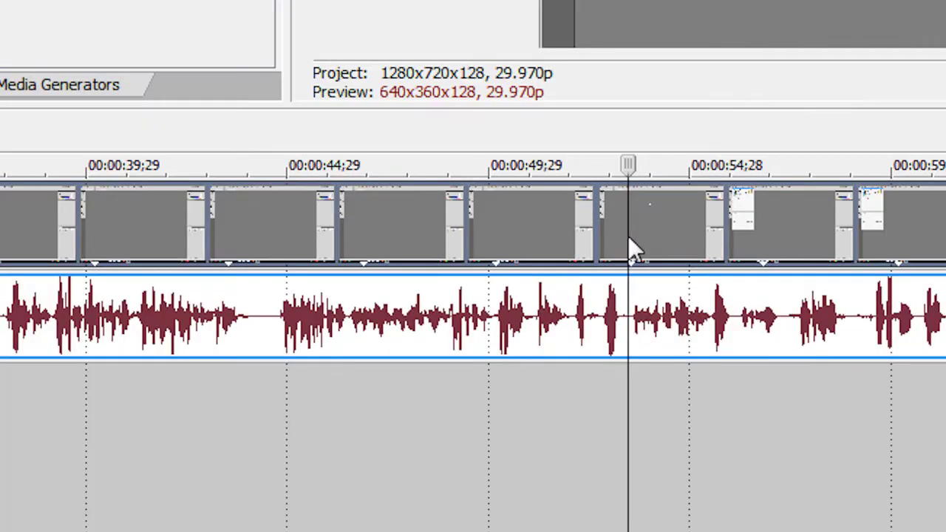
key(s)
Split the tutorial clip again in the quiet stretch at about 1 minute 19 seconds
click(698, 235)
click(774, 236)
click(853, 238)
click(888, 238)
click(929, 235)
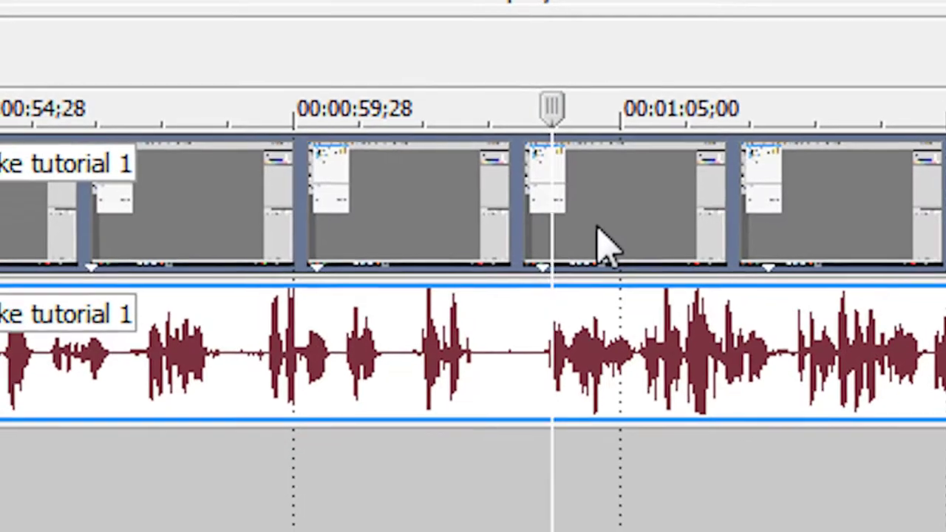
click(805, 222)
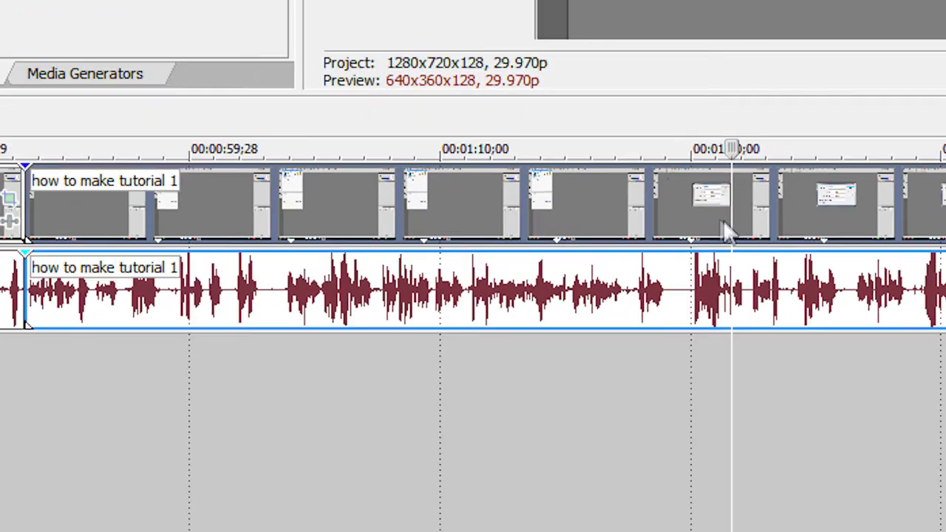
click(682, 206)
click(664, 207)
click(641, 204)
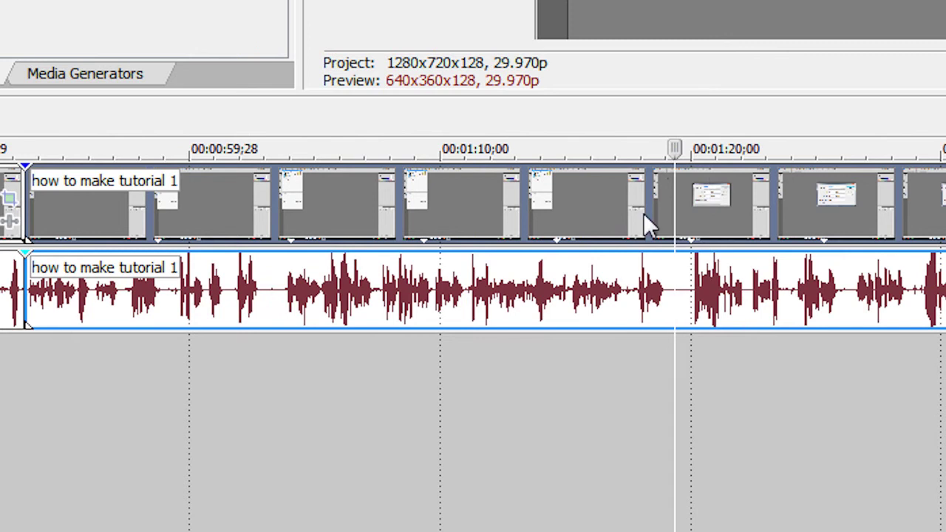
key(s)
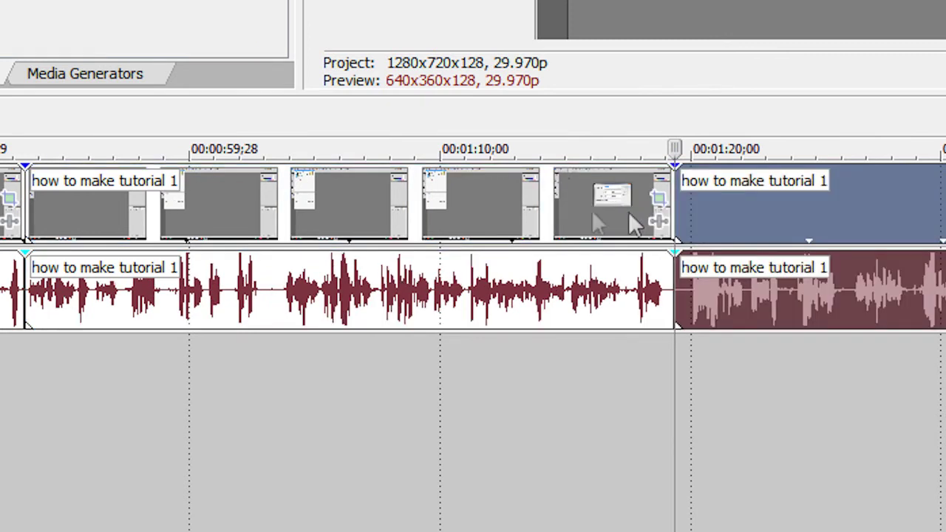
Open Event Pan/Crop for the section between the two cuts and shrink its crop frame to about 547 by 308
click(444, 211)
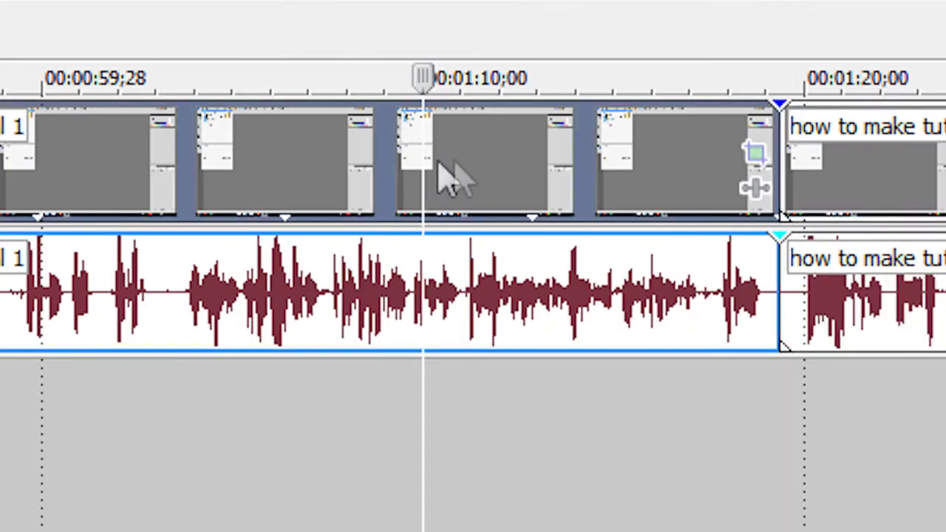
click(754, 154)
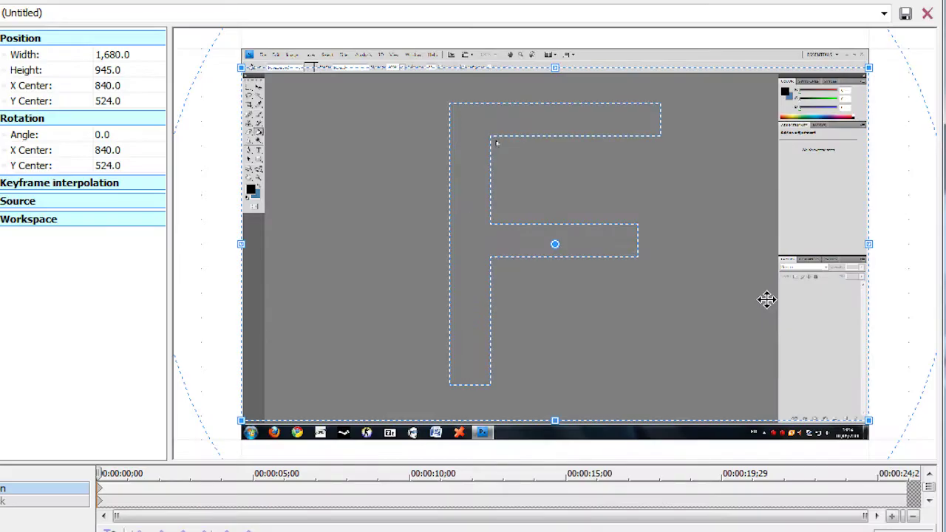
drag(868, 421, 511, 259)
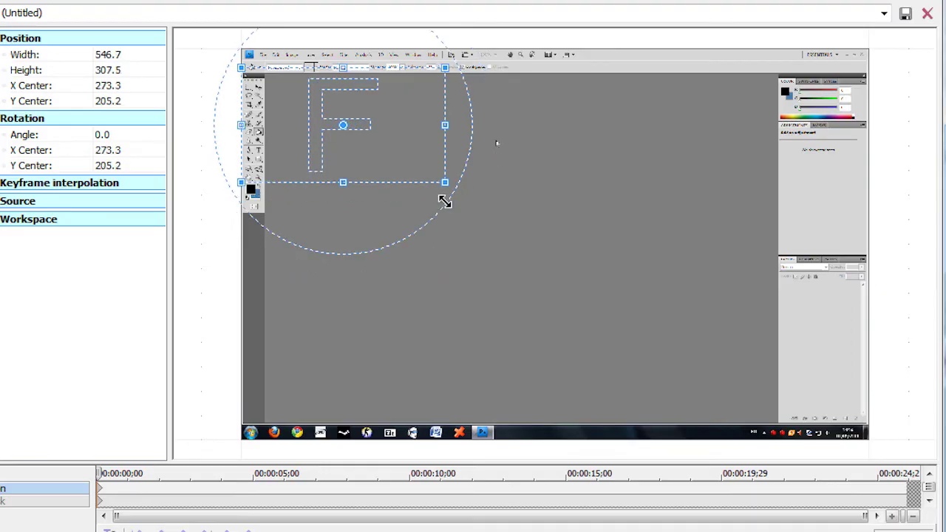
drag(445, 216, 445, 218)
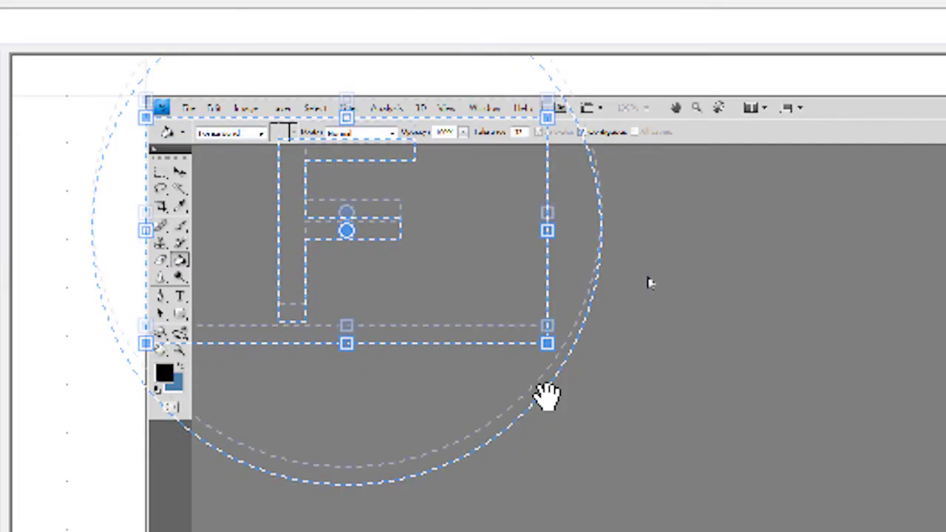
Position and tighten the crop frame over the Photoshop File menu area in the frame's upper-left corner, then close Event Pan/Crop
key(Up)
key(ctrl+Up)
key(ctrl+Down)
key(ctrl+Right)
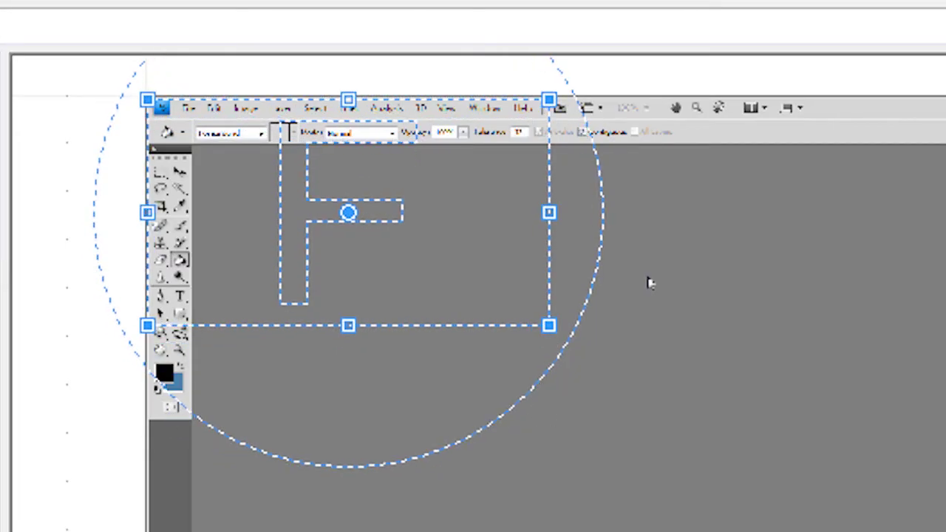
drag(550, 111, 278, 170)
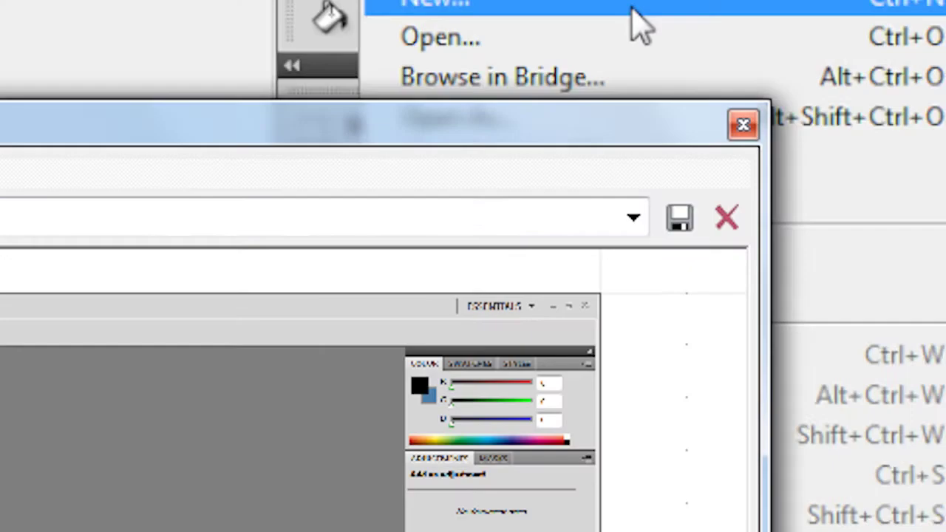
click(742, 127)
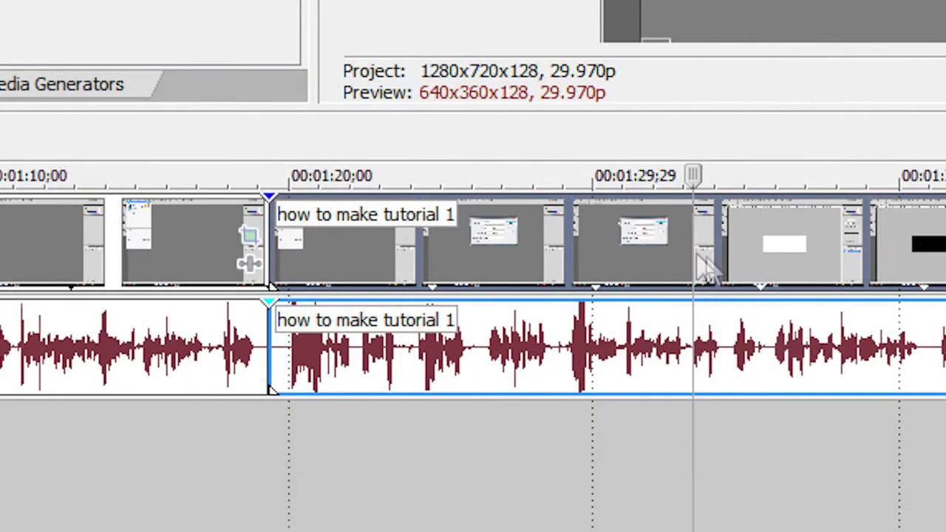
Split the clip at about 1 minute 33 seconds and crop the section before the cut tightly around Photoshop's New document dialog
key(s)
click(547, 259)
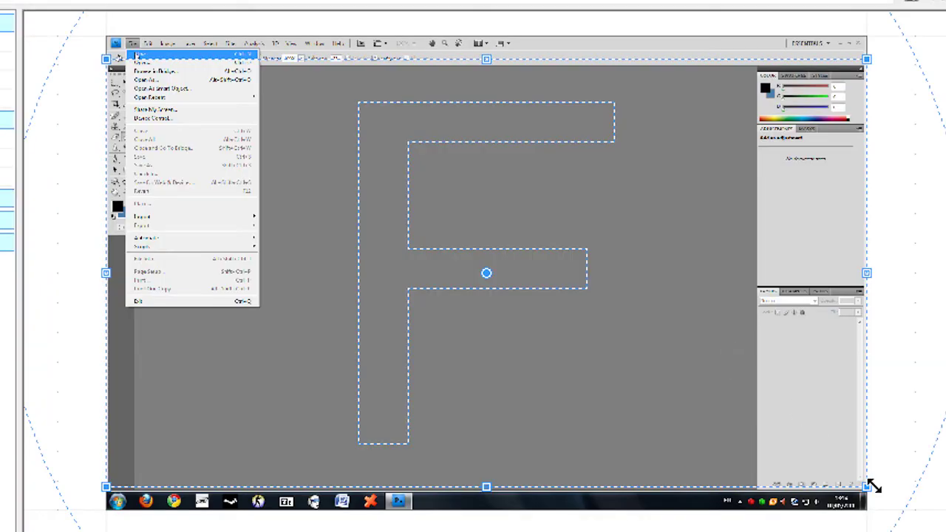
drag(872, 485, 465, 260)
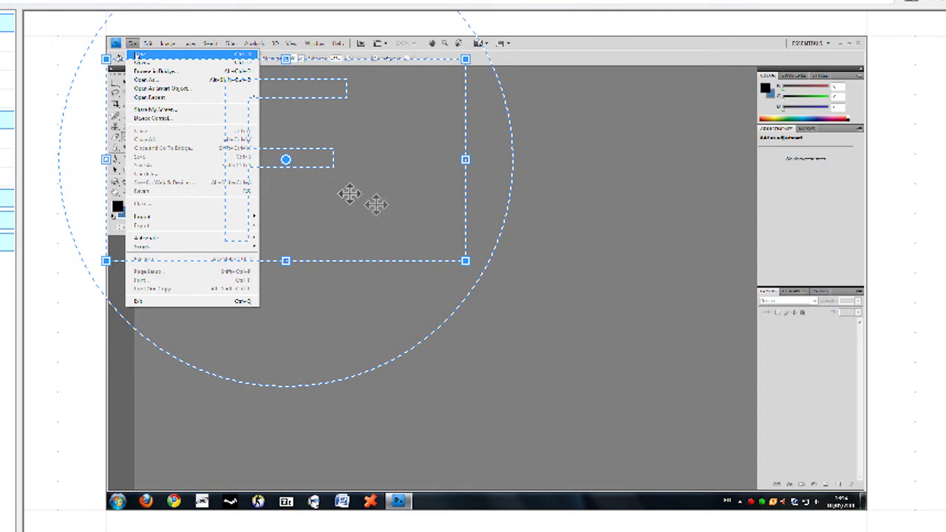
drag(387, 171, 588, 285)
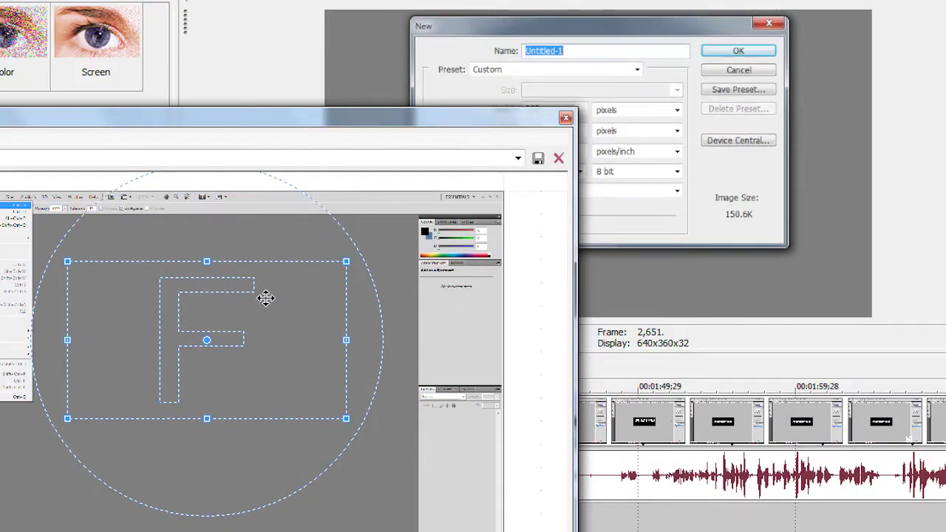
drag(266, 298, 264, 285)
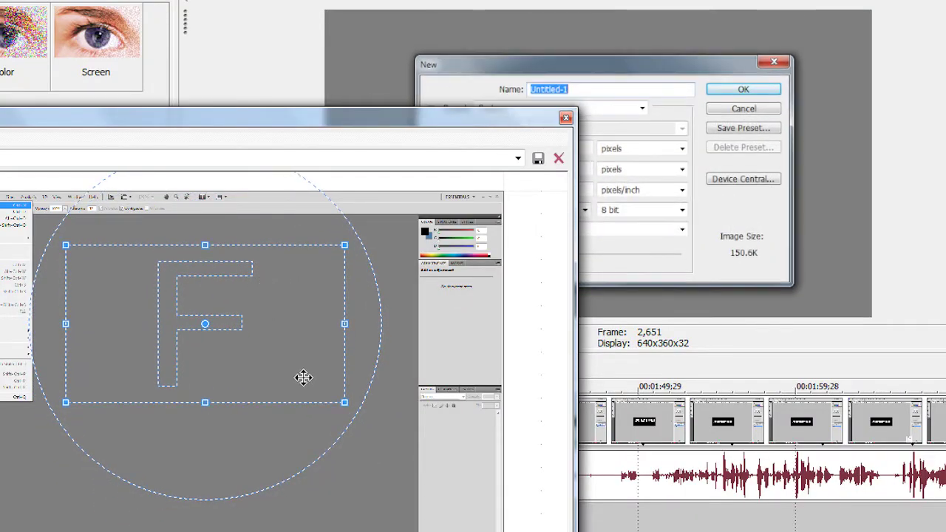
drag(344, 405, 312, 386)
mouse_move(267, 339)
mouse_down()
mouse_move(284, 351)
mouse_move(274, 353)
mouse_up()
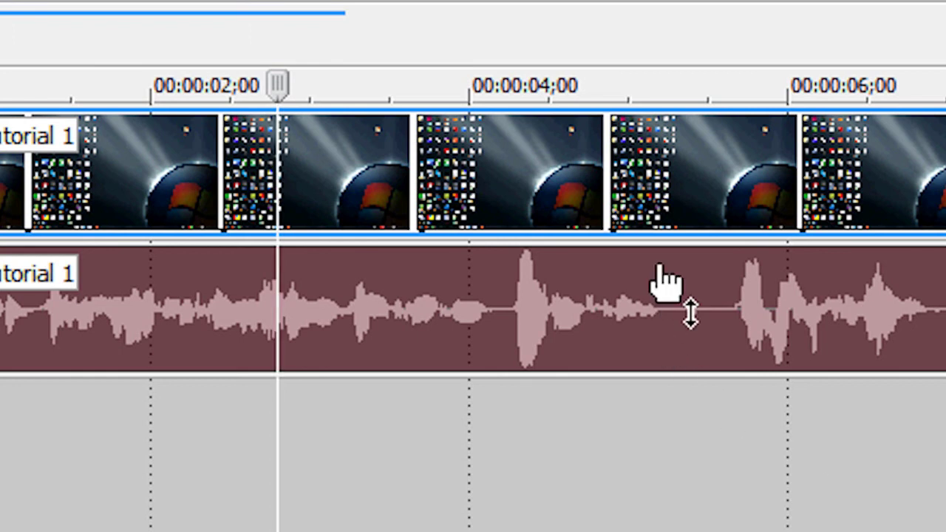
Lower the gain of the opening clip's audio event
drag(657, 255, 667, 362)
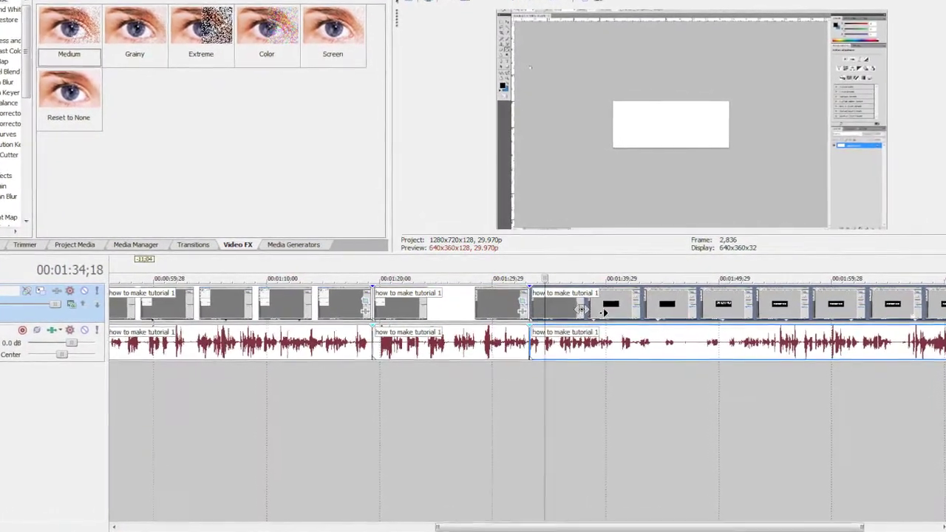
Place the playhead at 00:01:42;00 in the last section of the tutorial clip
scroll(605, 313, right, 5)
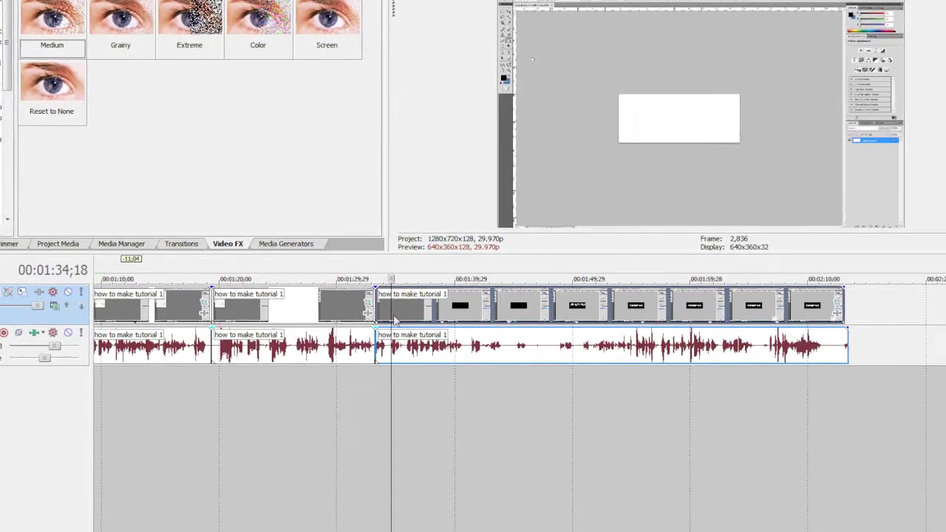
click(476, 314)
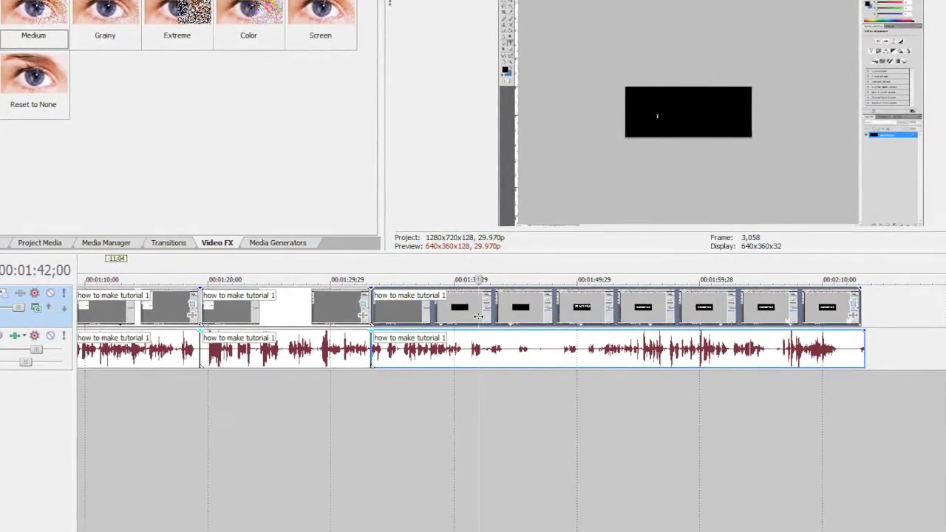